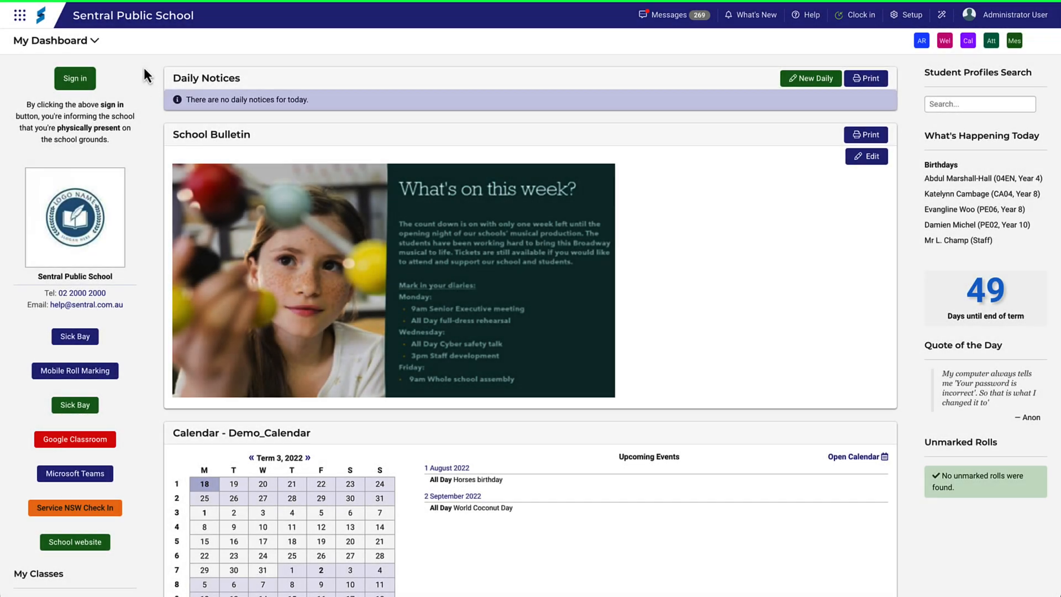
Navigate from the Academic Reports module into its setup and the Report Templates list under Layout
{"action": "left_click", "coordinate": [20, 16]}
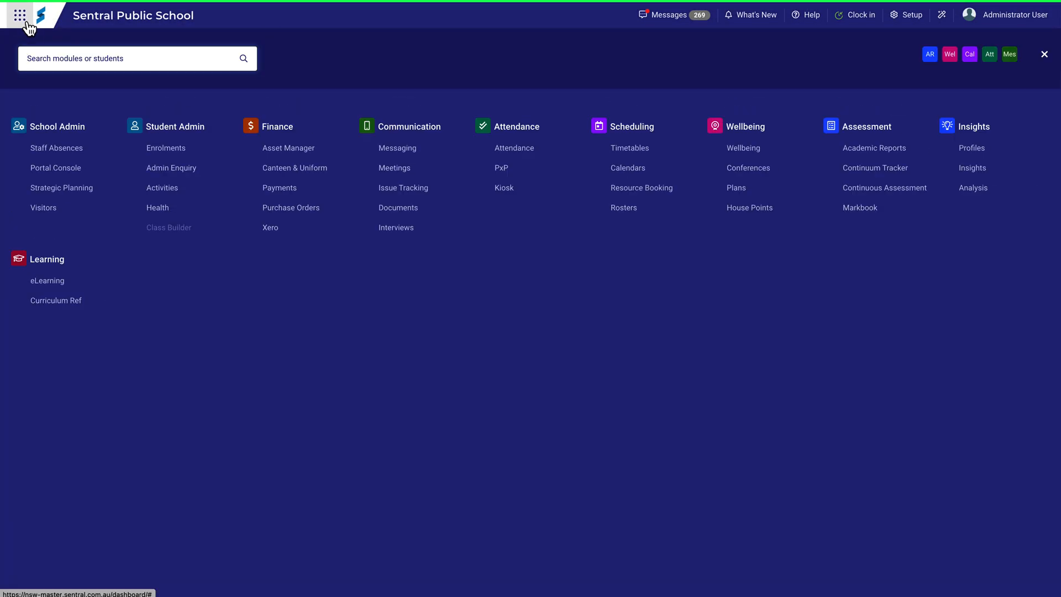
{"action": "left_click", "coordinate": [847, 154]}
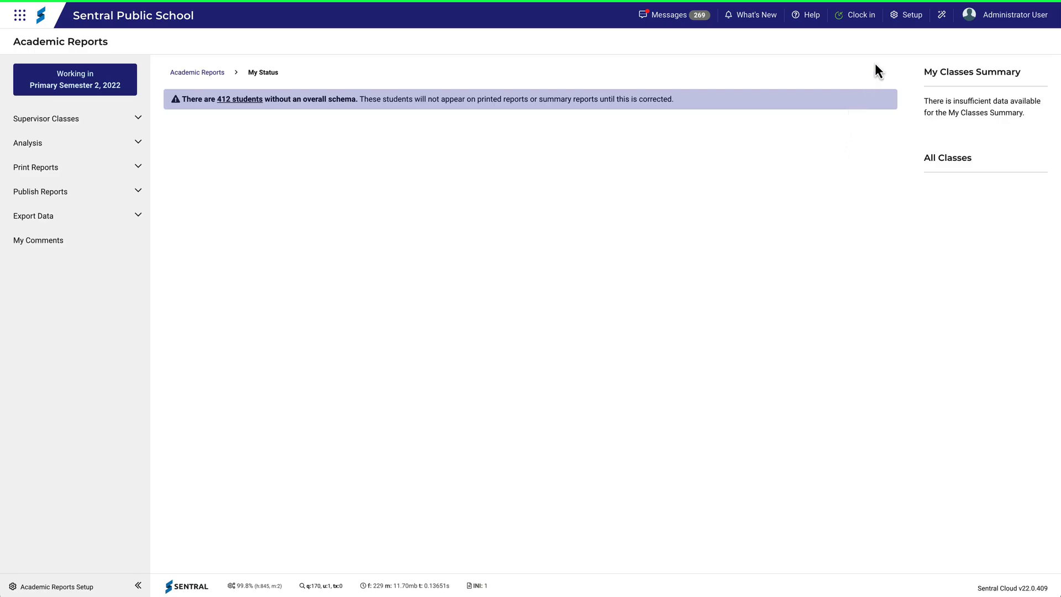
{"action": "left_click", "coordinate": [909, 18]}
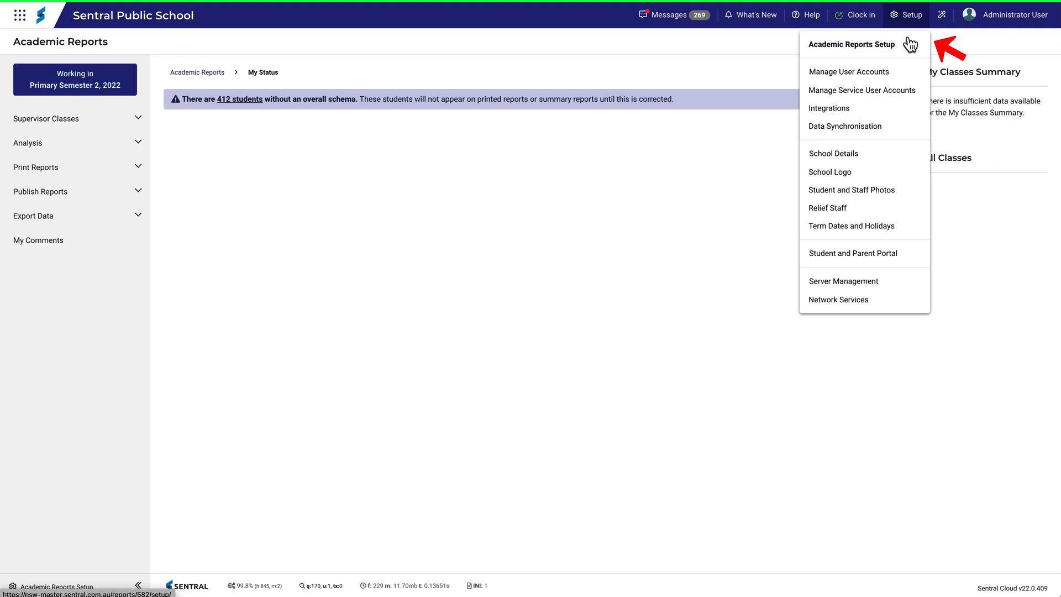
{"action": "left_click", "coordinate": [901, 52]}
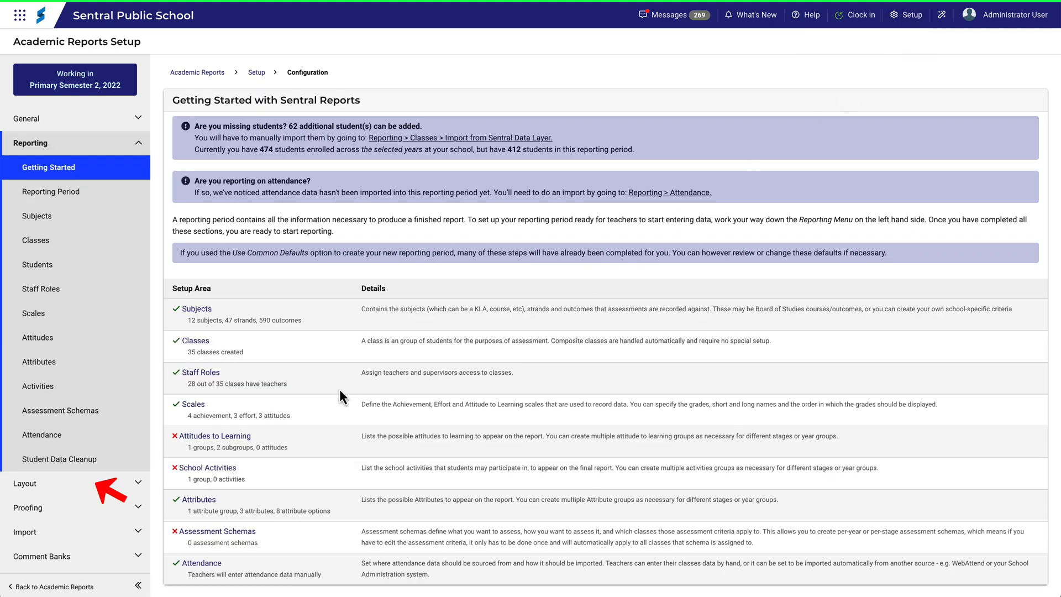
{"action": "left_click", "coordinate": [131, 485]}
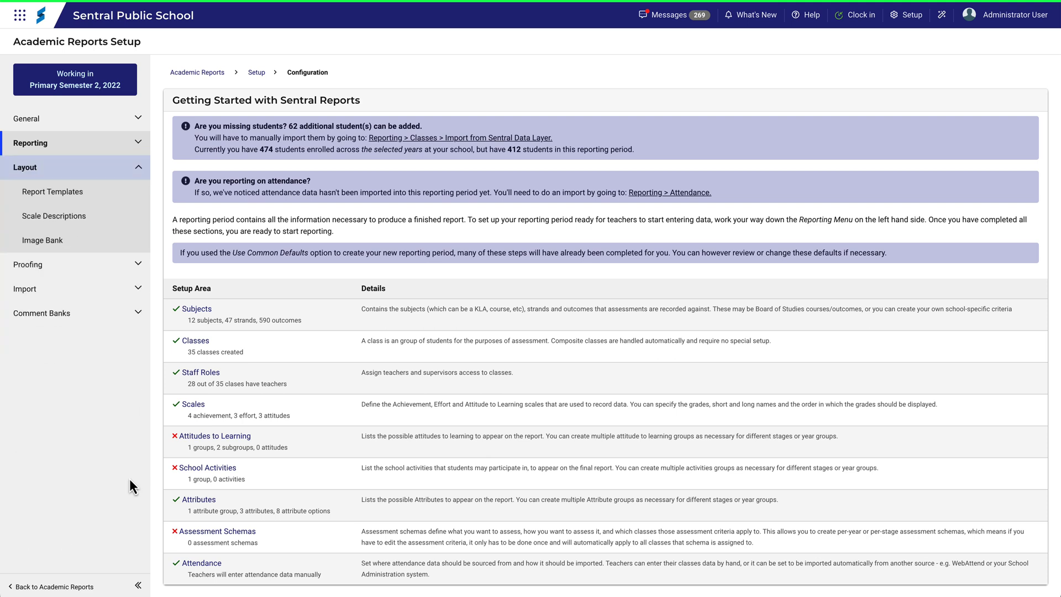
{"action": "left_click", "coordinate": [94, 202]}
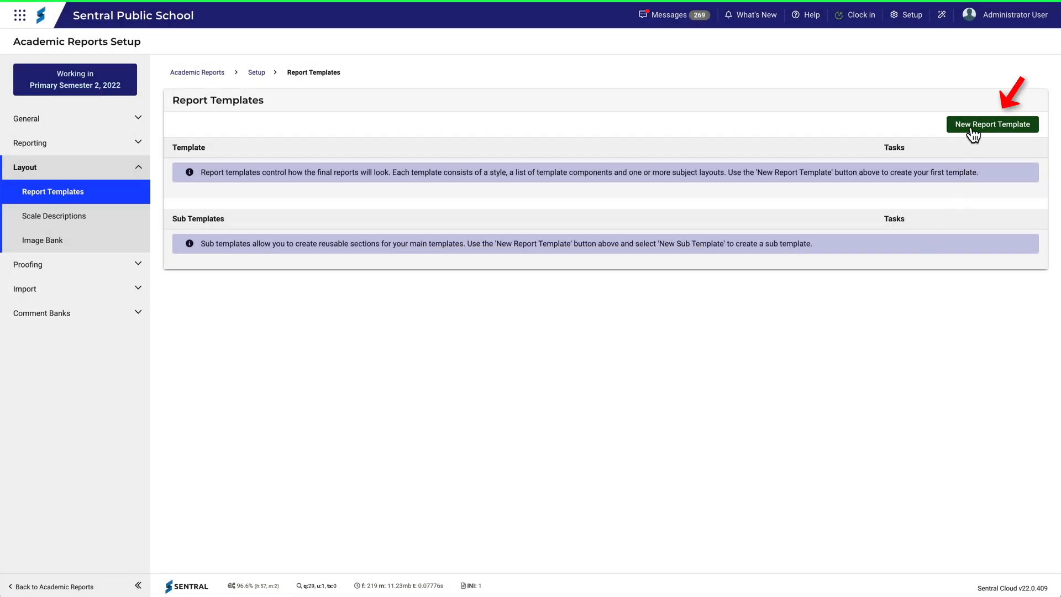
Begin a new template 'Semester 2, 2022', browse the layout previews and choose Contemporary
{"action": "left_click", "coordinate": [993, 124]}
{"action": "type", "text": "Semester 2, 2022"}
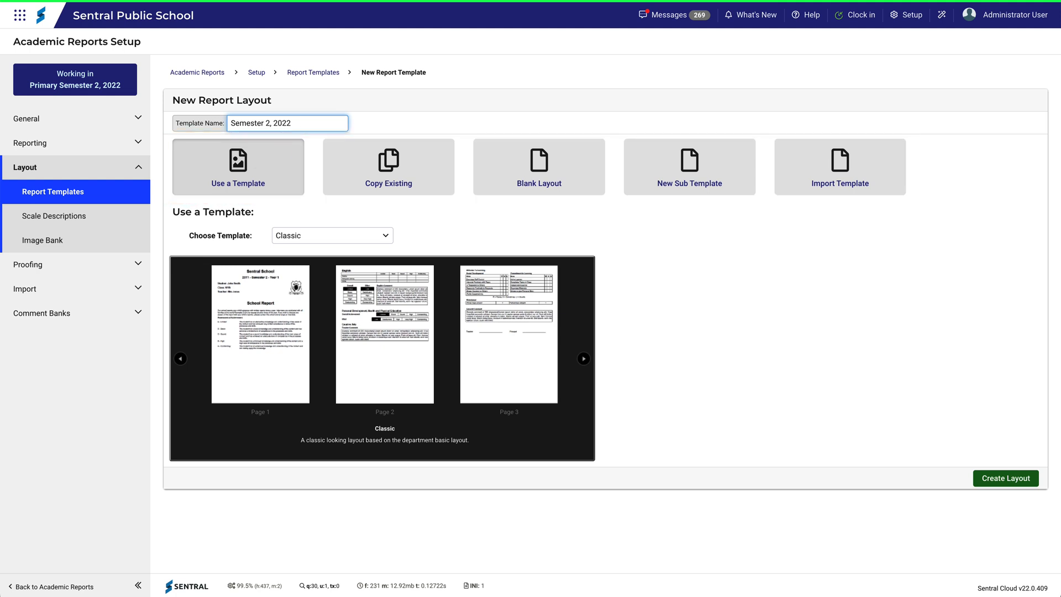
{"action": "left_click", "coordinate": [385, 235]}
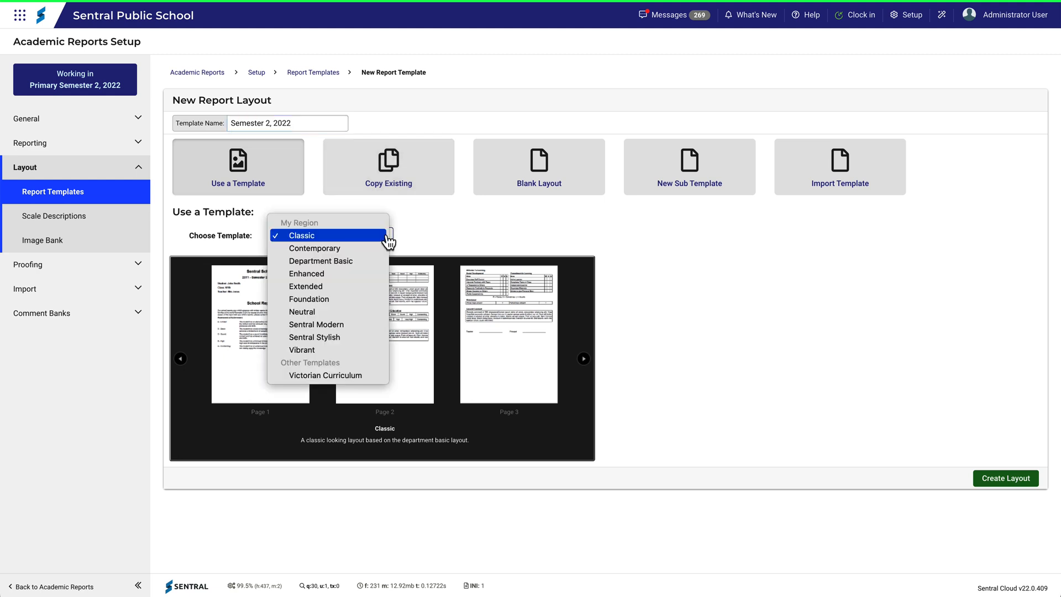
{"action": "left_click", "coordinate": [388, 239]}
{"action": "left_click", "coordinate": [585, 360]}
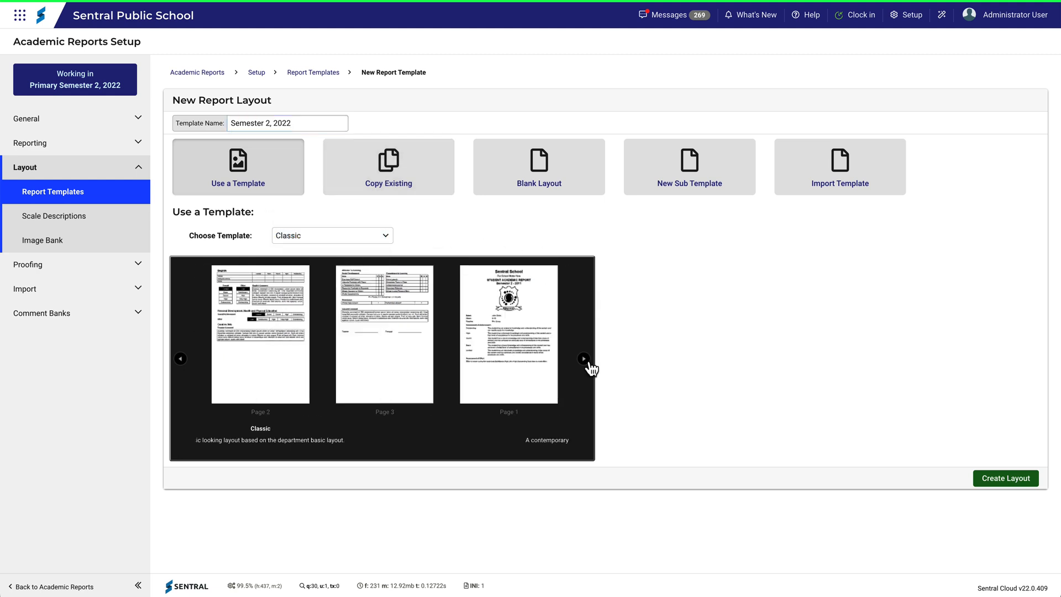
{"action": "left_click", "coordinate": [585, 361]}
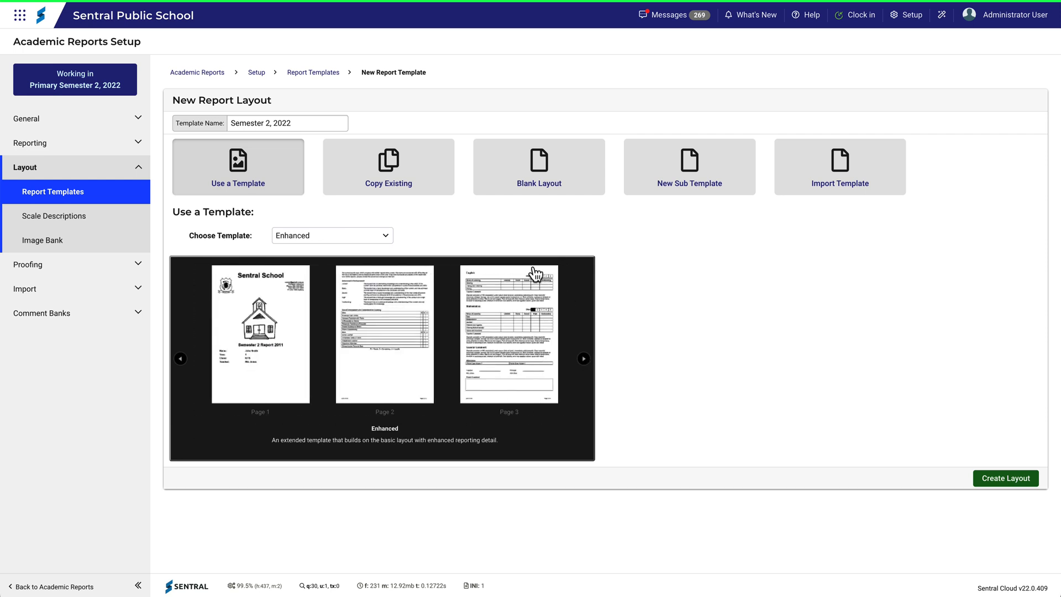
{"action": "left_click", "coordinate": [384, 236]}
{"action": "left_click", "coordinate": [363, 213]}
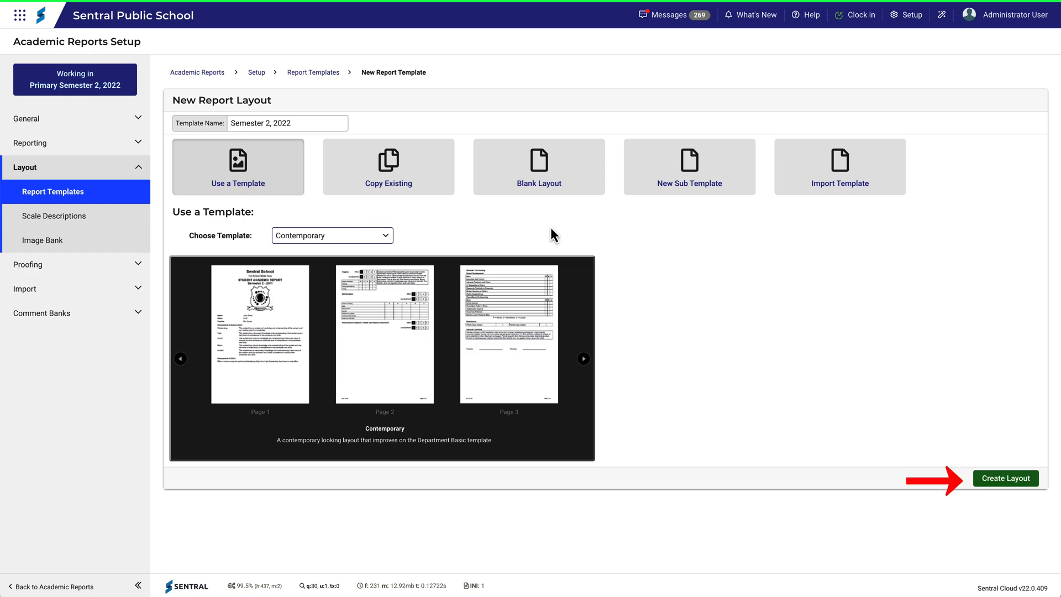
Create the layout, then start a new assessment schema from the Reporting > Assessment Schemas page
{"action": "left_click", "coordinate": [984, 485]}
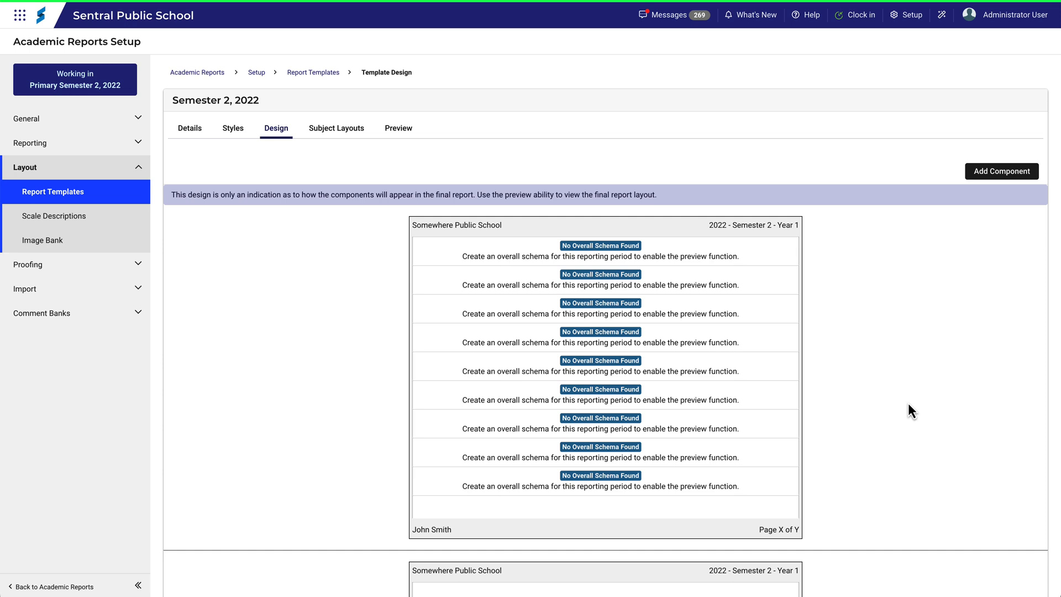
{"action": "left_click", "coordinate": [138, 143]}
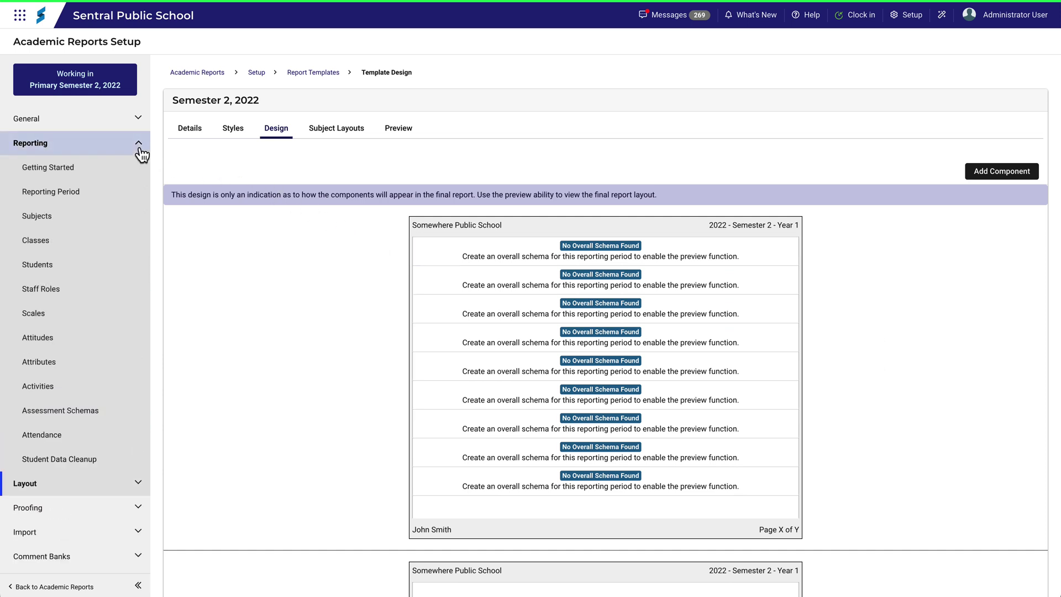
{"action": "left_click", "coordinate": [125, 410]}
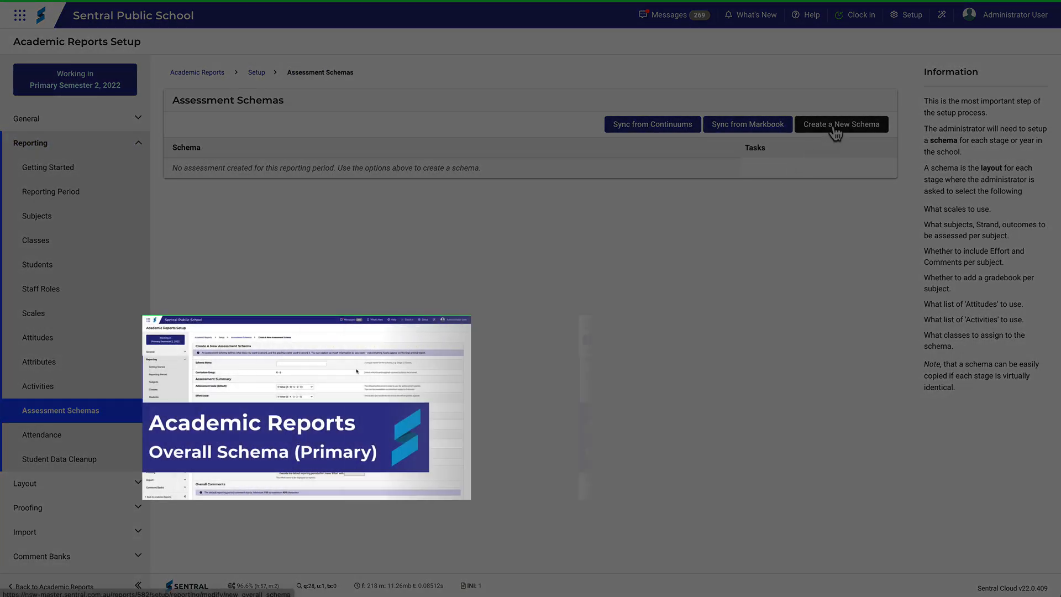
{"action": "left_click", "coordinate": [841, 124]}
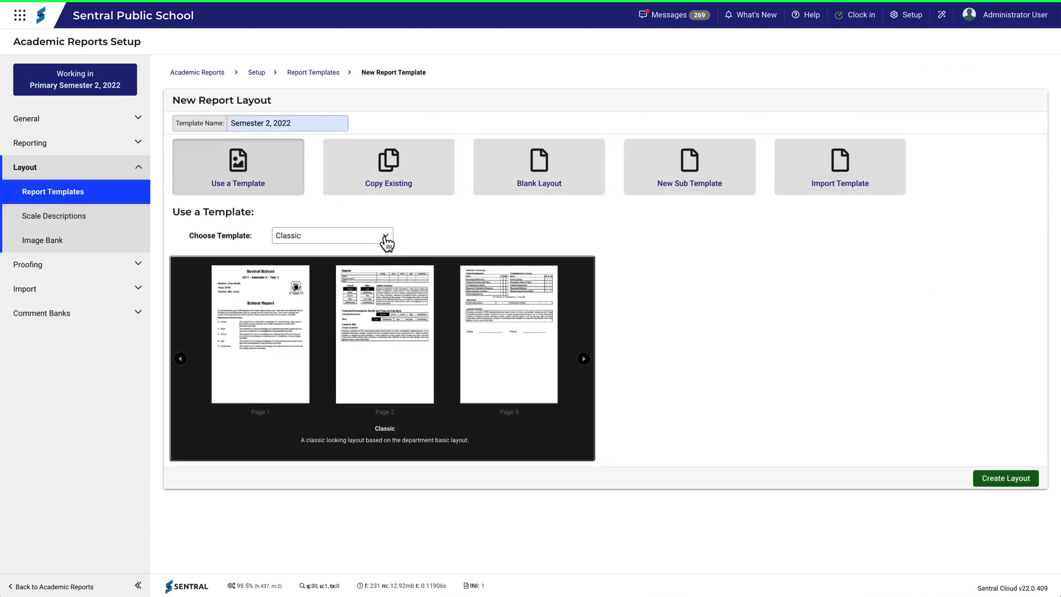
Choose the Contemporary starting template again and create the Semester 2, 2022 layout
{"action": "left_click", "coordinate": [387, 239]}
{"action": "left_click", "coordinate": [375, 253]}
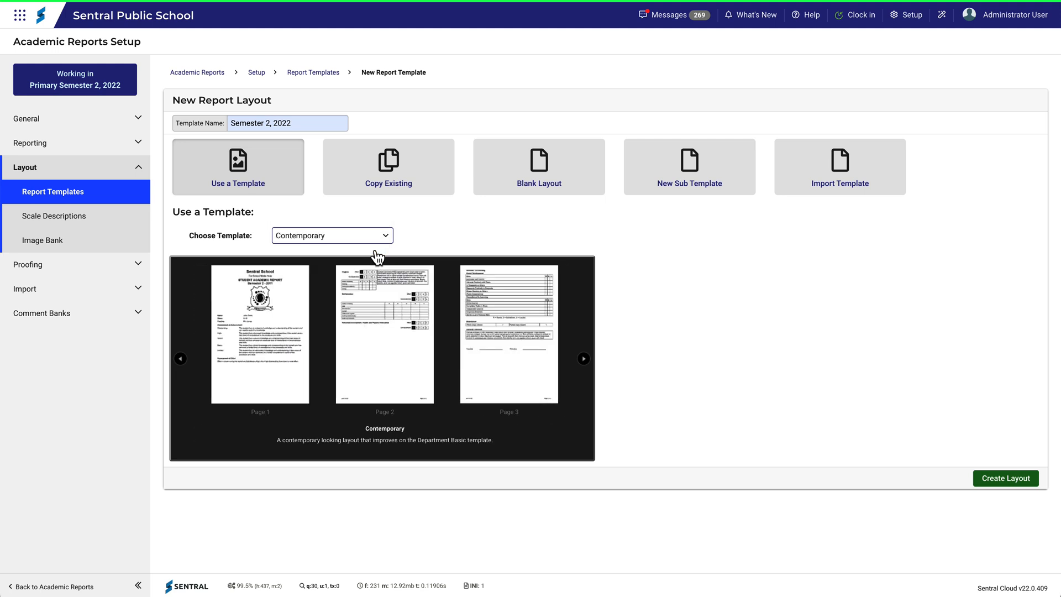
{"action": "left_click", "coordinate": [987, 479]}
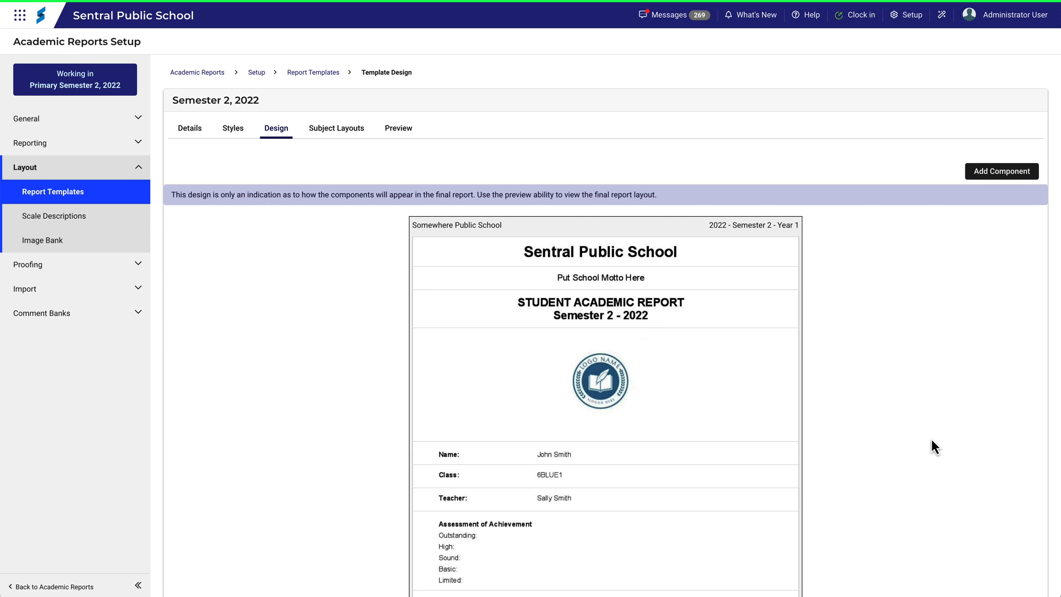
Return to the Report Templates list and view the Details of the Semester 2, 2022 template
{"action": "left_click", "coordinate": [111, 203]}
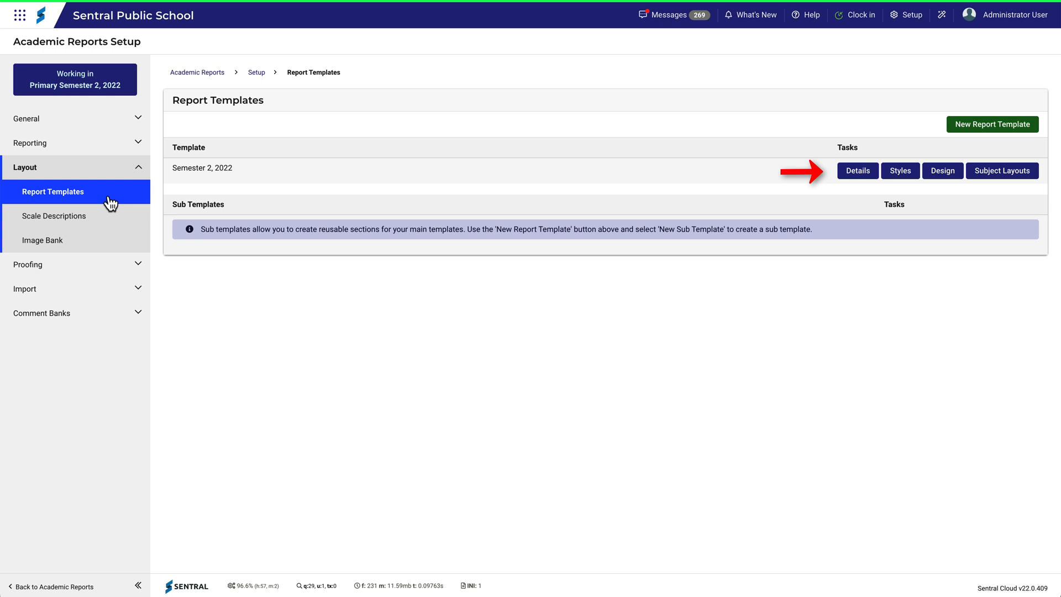
{"action": "left_click", "coordinate": [852, 174]}
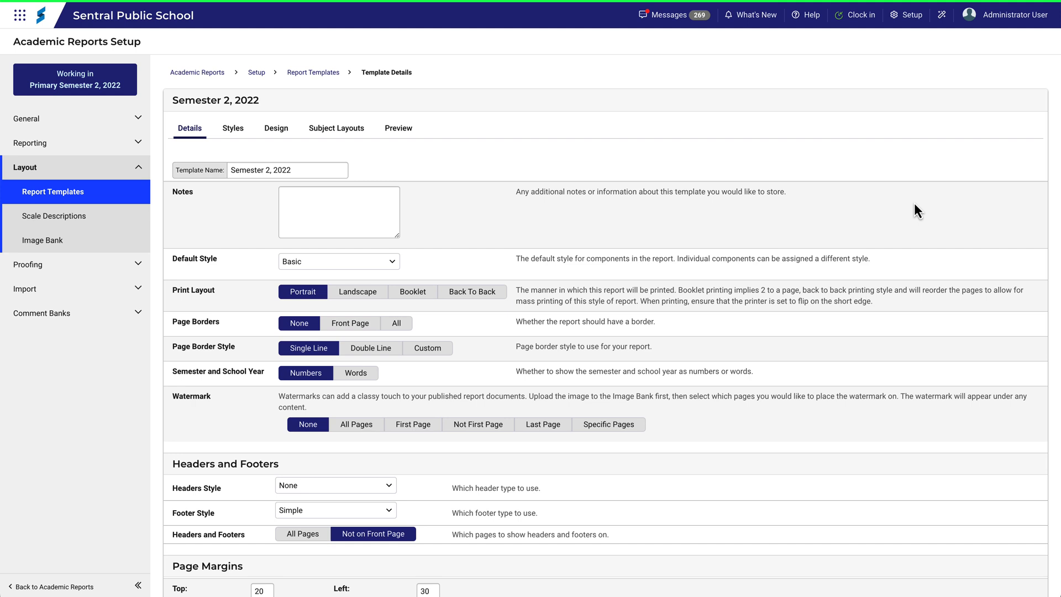
{"action": "scroll", "coordinate": [817, 311], "scroll_direction": "down", "scroll_amount": 3}
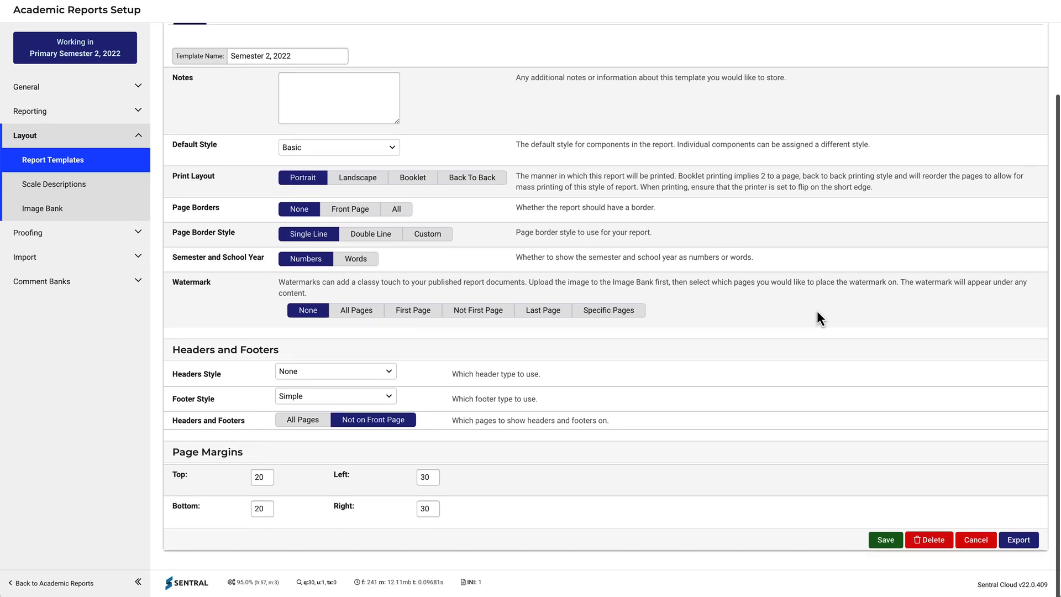